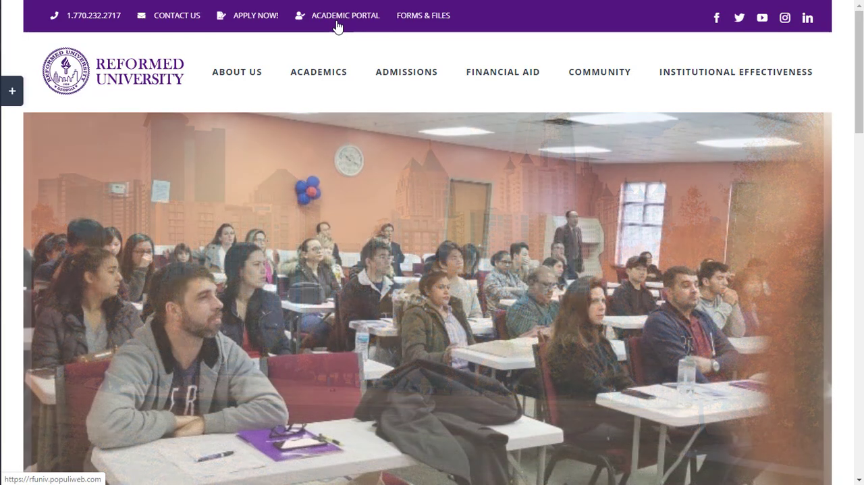
# Log in to the academic portal with the saved credentials and open the MKTG201 course dashboard
pyautogui.click(338, 26)
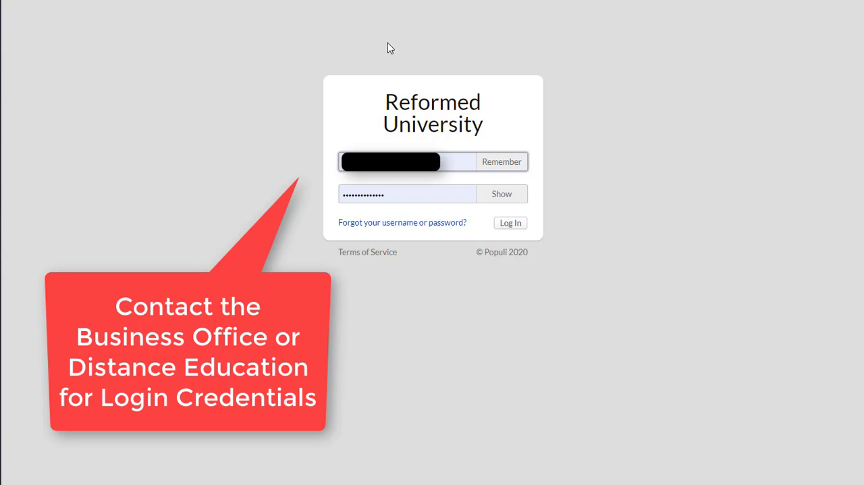
pyautogui.click(512, 225)
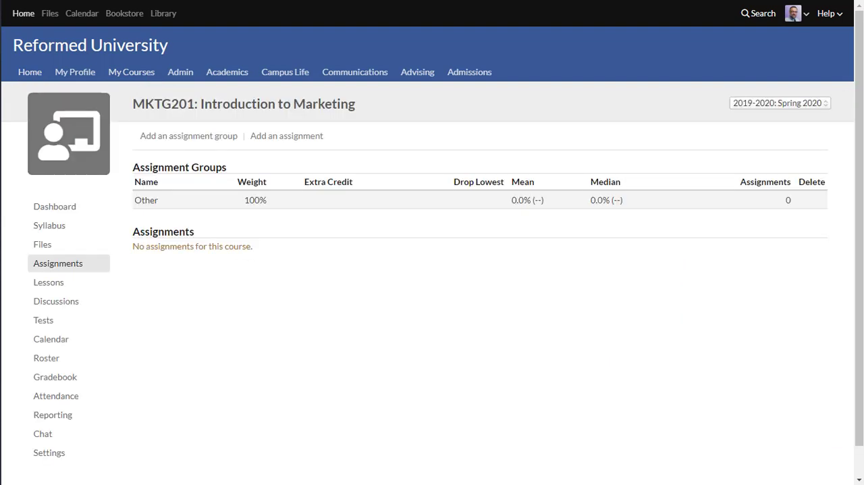
pyautogui.click(55, 206)
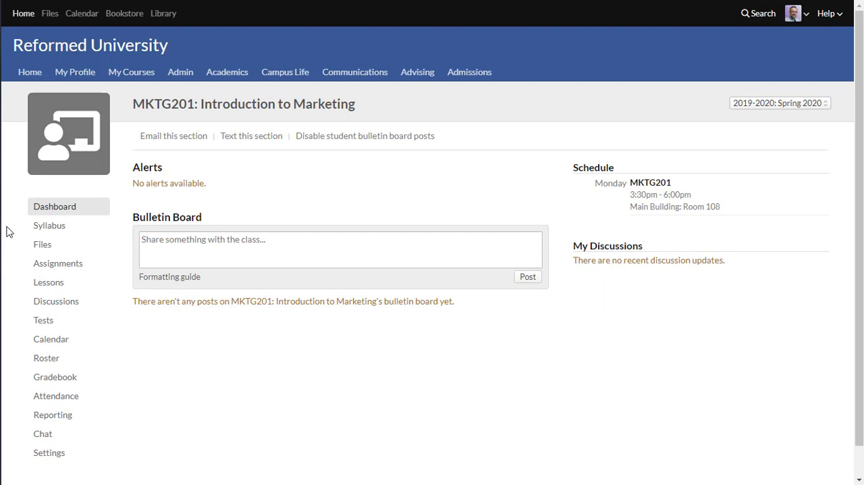
# Upload a syllabus file to the Syllabus section of MKTG201 and look over the uploaded document
pyautogui.click(49, 231)
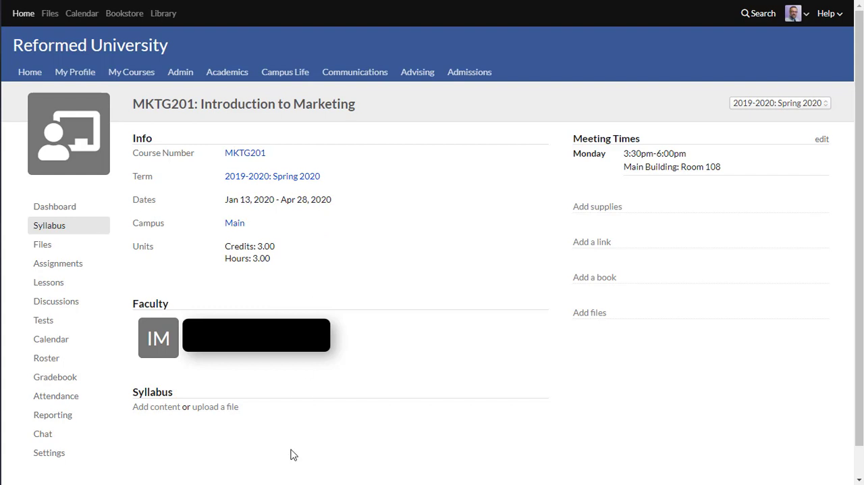
pyautogui.click(211, 407)
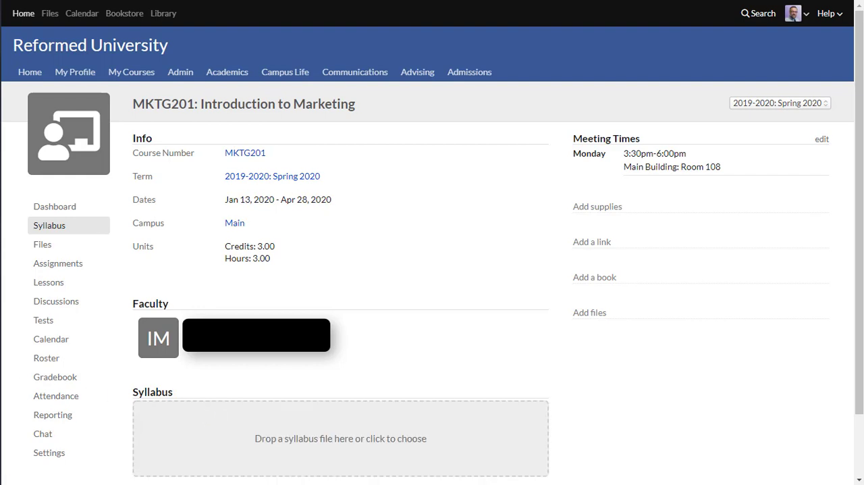
pyautogui.moveTo(0, 277); pyautogui.dragTo(278, 439)
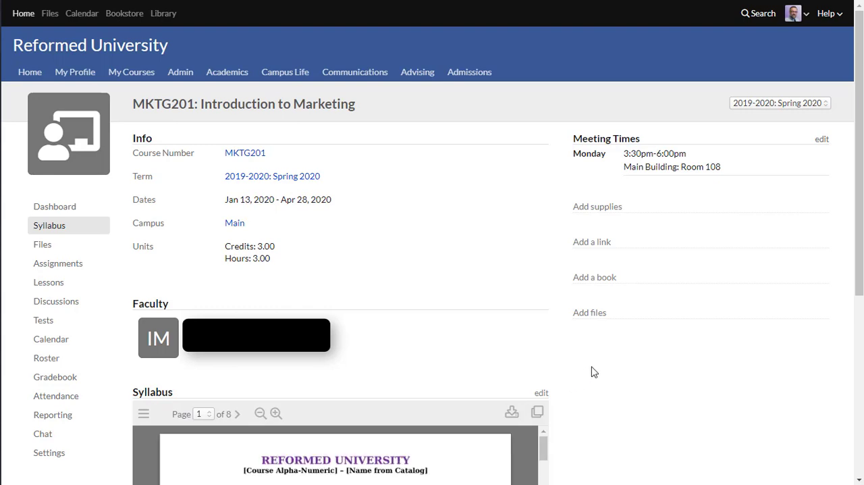
pyautogui.scroll(-4, 591, 372)
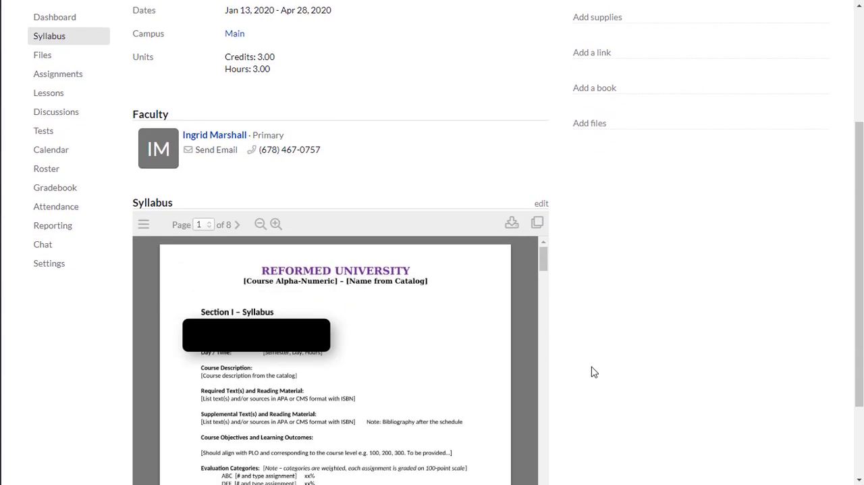
pyautogui.scroll(-1, 591, 372)
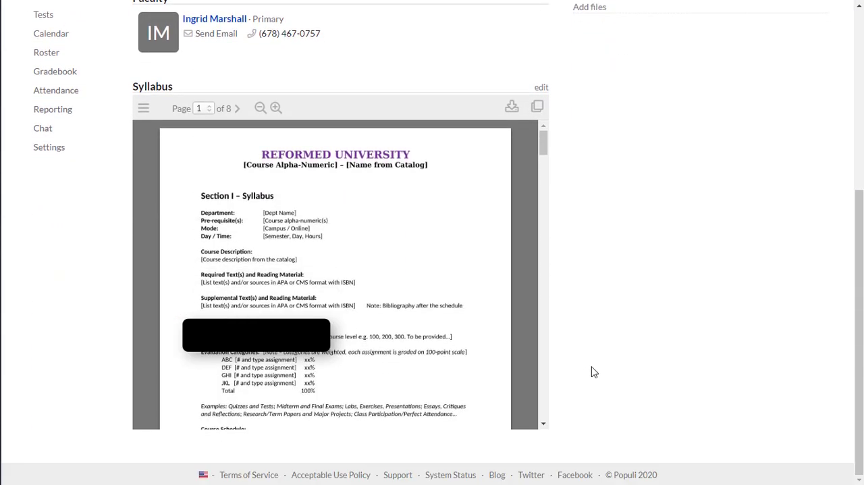
pyautogui.scroll(1, 594, 372)
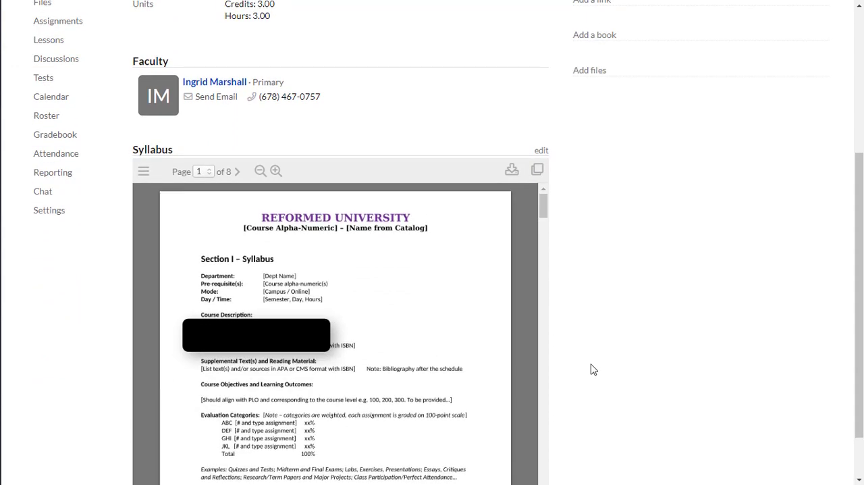
pyautogui.scroll(2, 592, 366)
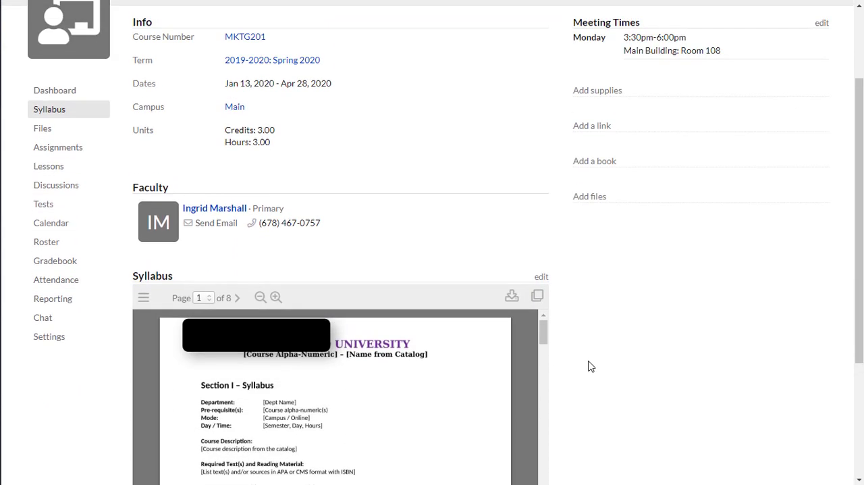
pyautogui.scroll(2, 589, 366)
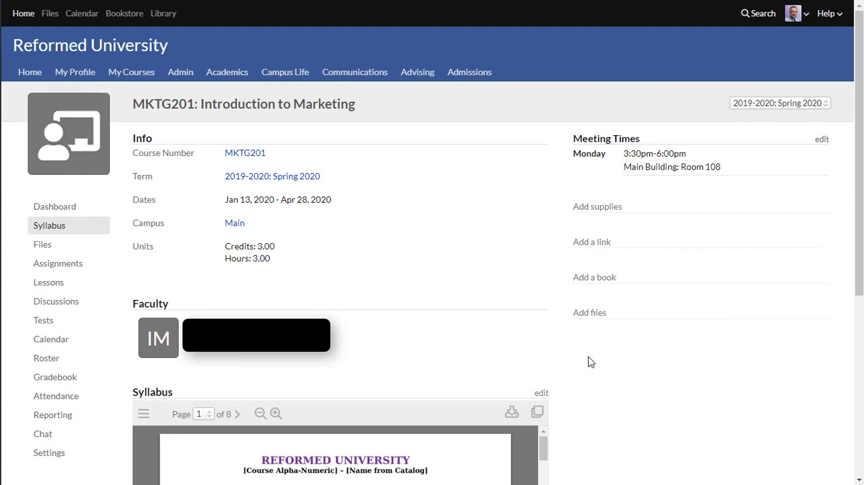
# Add the file One Thusand Word Paper.docx to the course's syllabus files
pyautogui.click(587, 316)
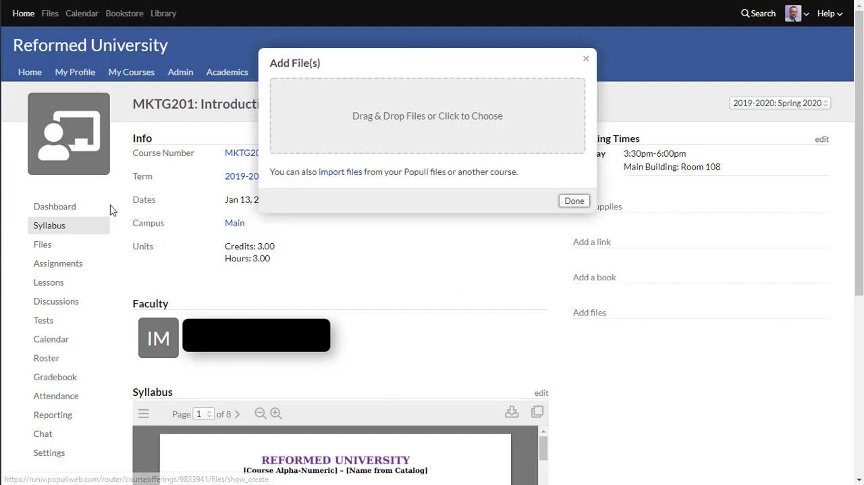
pyautogui.moveTo(0, 257); pyautogui.dragTo(416, 111)
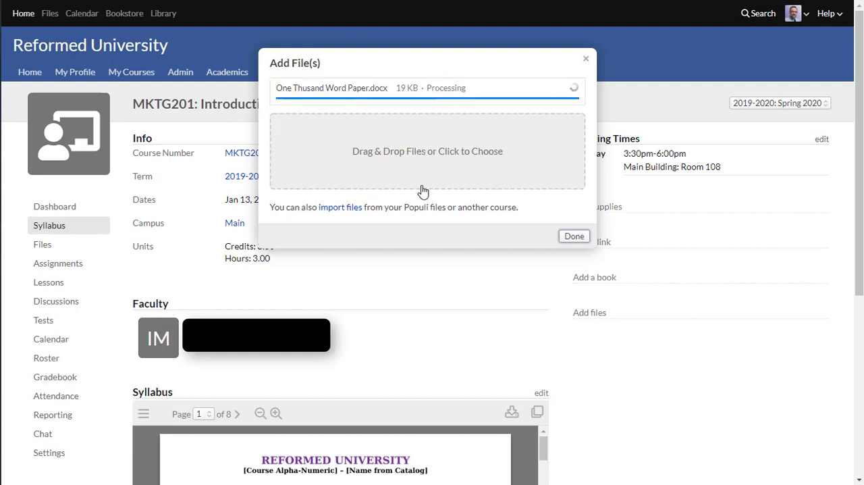
pyautogui.click(569, 236)
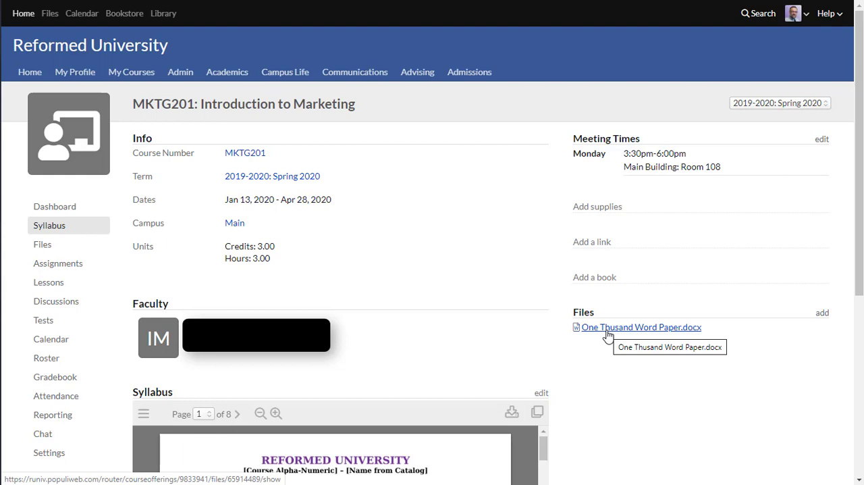
# Search for a course book with the title "Marketing", browse the matches and leave without adding one
pyautogui.click(597, 281)
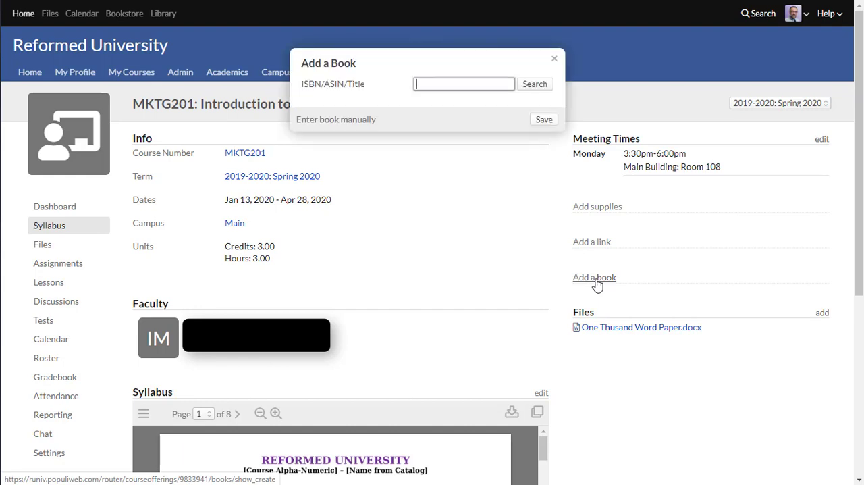
pyautogui.write('m')
pyautogui.press('BackSpace')
pyautogui.write('ma')
pyautogui.press('BackSpace')
pyautogui.press('BackSpace')
pyautogui.write('Ma')
pyautogui.press('BackSpace')
pyautogui.write('arket')
pyautogui.press('BackSpace')
pyautogui.write('ting')
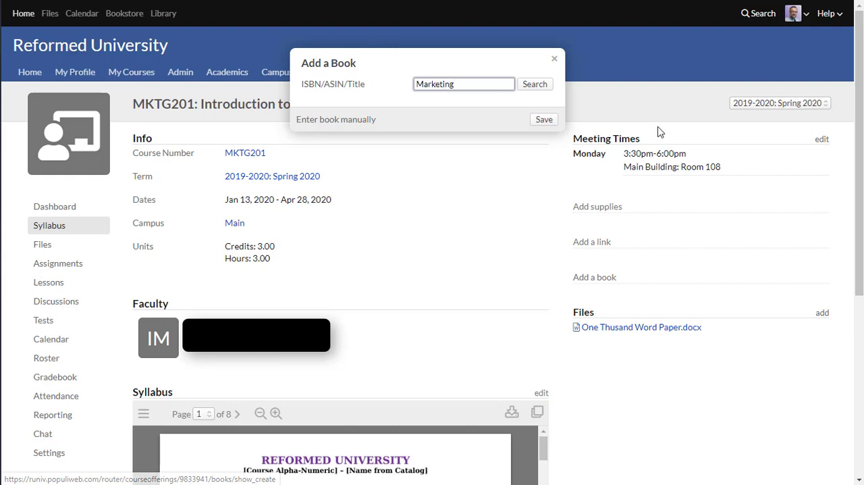
pyautogui.click(535, 90)
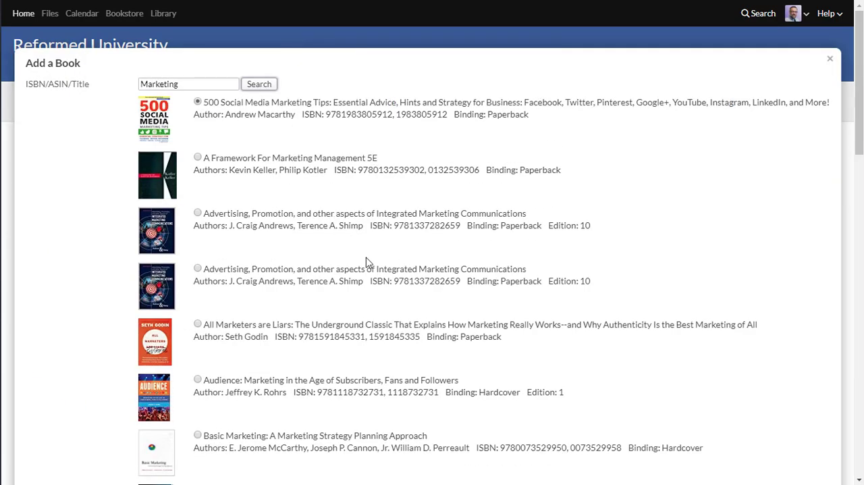
pyautogui.scroll(-3, 367, 261)
pyautogui.scroll(3, 367, 260)
pyautogui.click(831, 60)
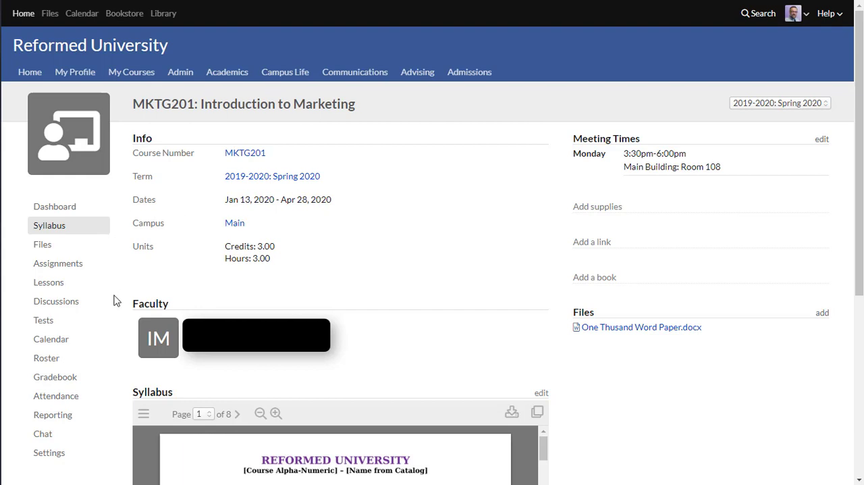
# Record attendance for the January 13 class session with the student marked Present
pyautogui.click(57, 401)
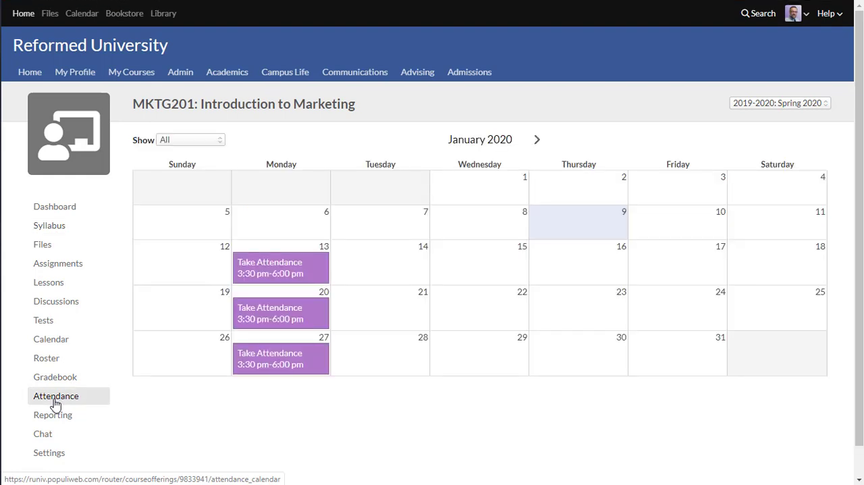
pyautogui.click(261, 268)
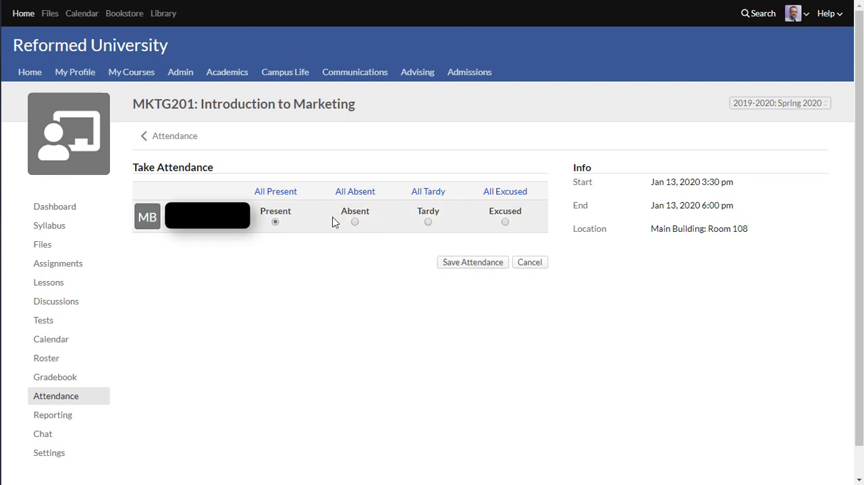
pyautogui.click(464, 271)
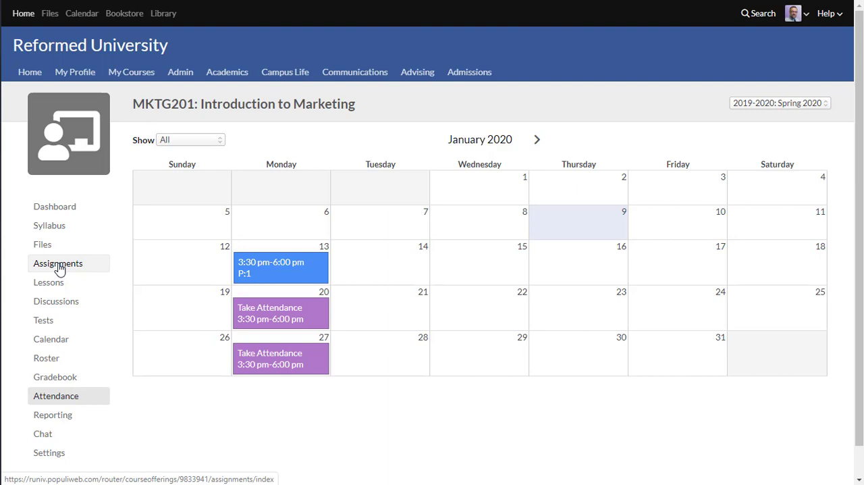
# View the gradebook, and in the course assignments add a group named "Final Exam" weighted at 25% of the course
pyautogui.click(56, 382)
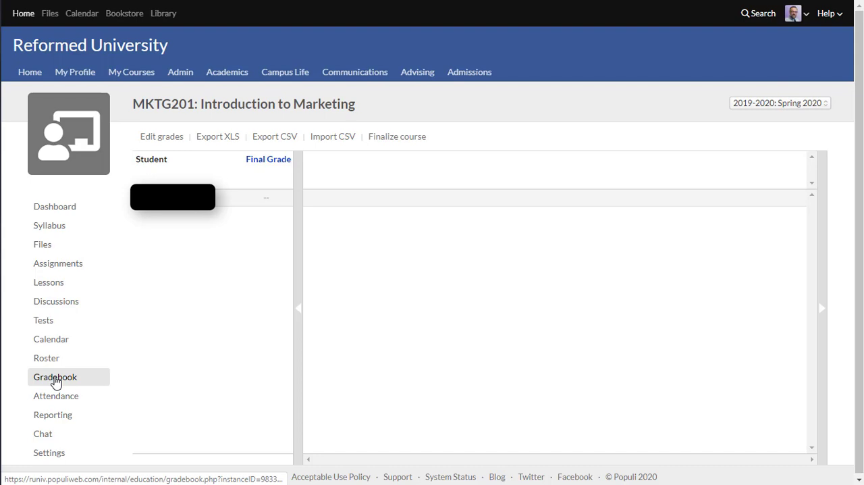
pyautogui.click(55, 267)
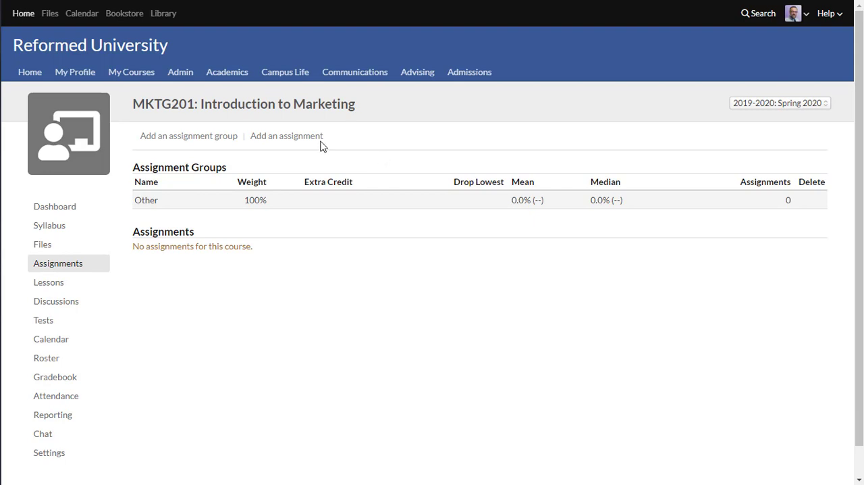
pyautogui.click(183, 144)
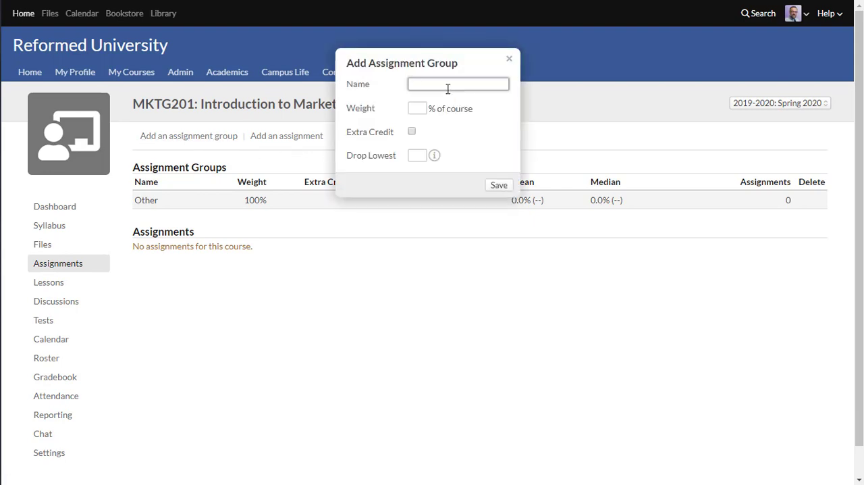
pyautogui.write('Final Exam')
pyautogui.click(417, 108)
pyautogui.write('25')
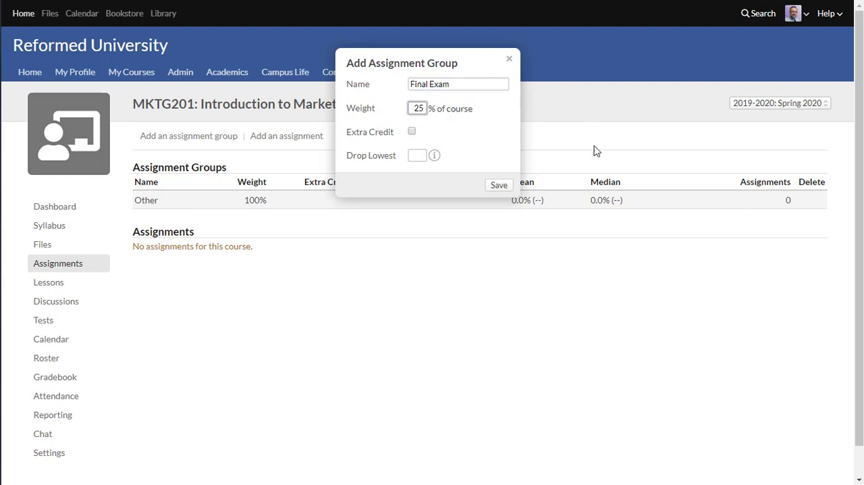
pyautogui.click(500, 189)
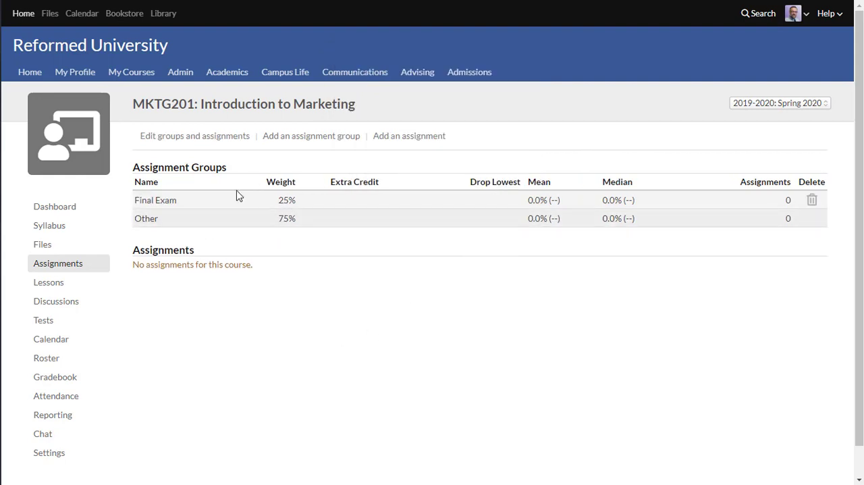
pyautogui.click(190, 137)
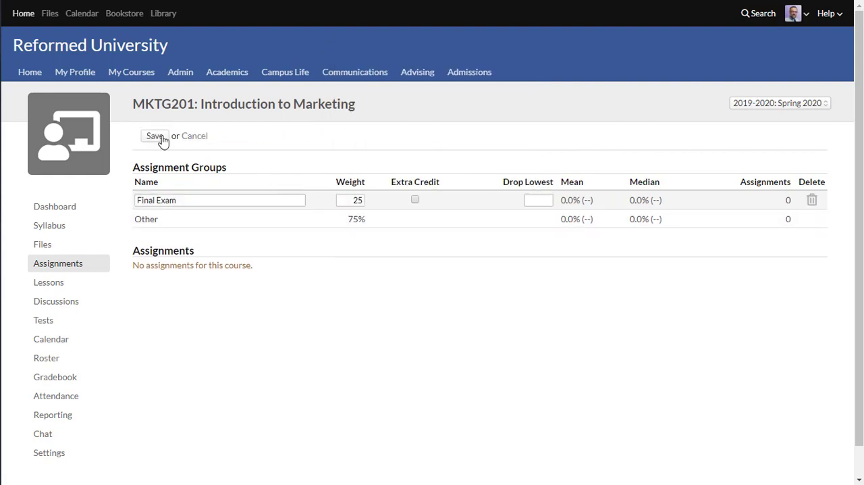
pyautogui.click(156, 137)
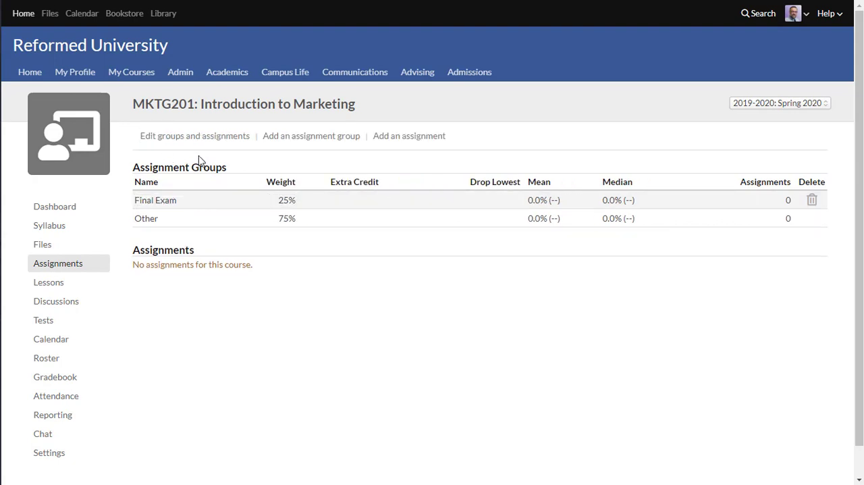
# Add an assignment group named "Midterm" weighted at 25% of the course
pyautogui.click(284, 138)
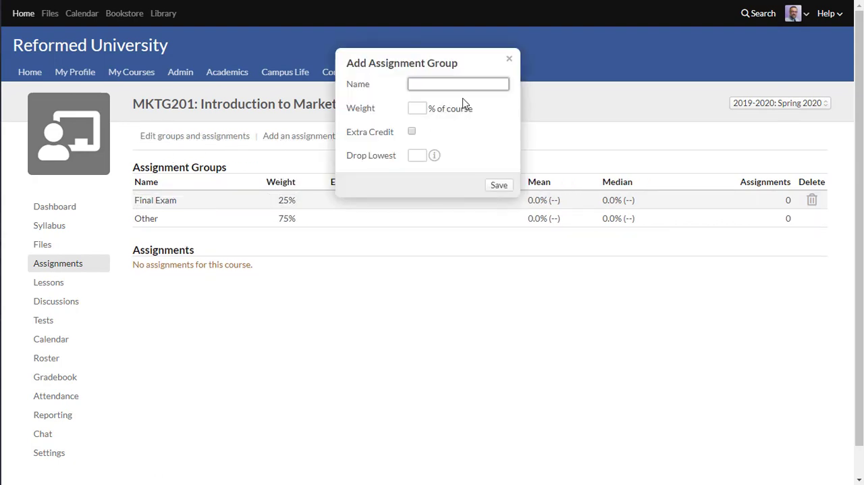
pyautogui.write('Midterm')
pyautogui.click(417, 108)
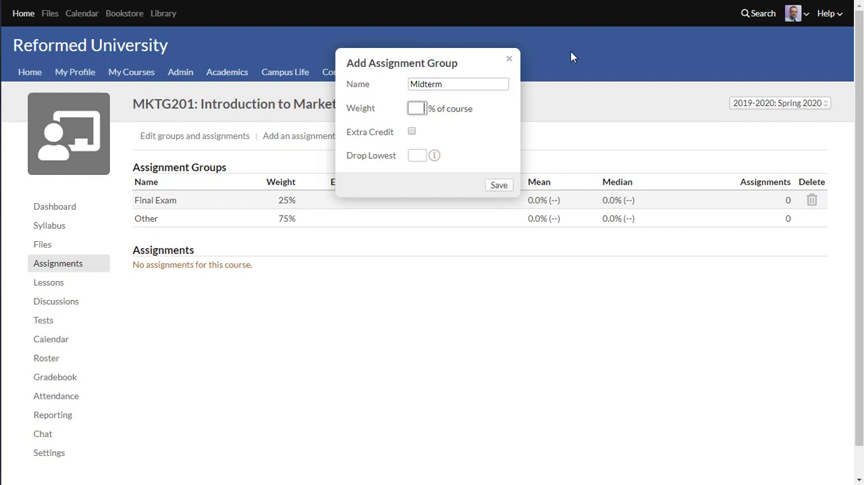
pyautogui.write('25')
pyautogui.click(499, 186)
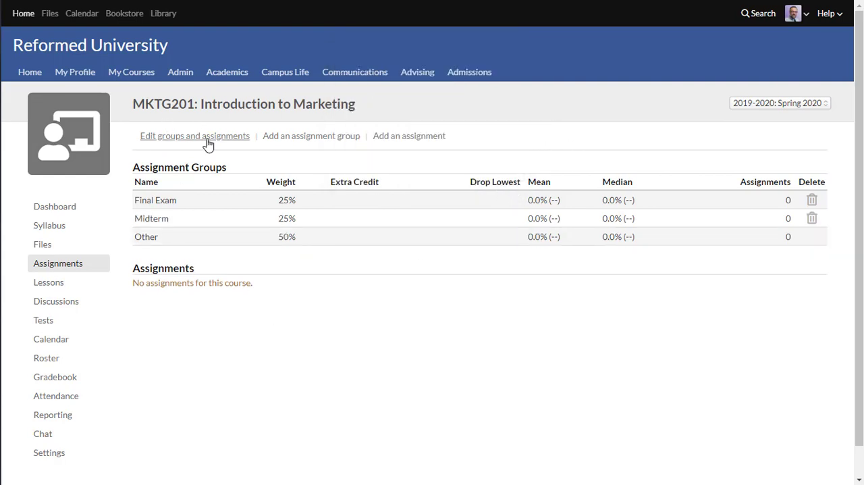
# Add an assignment group named "Papers" weighted at 25% of the course
pyautogui.click(312, 137)
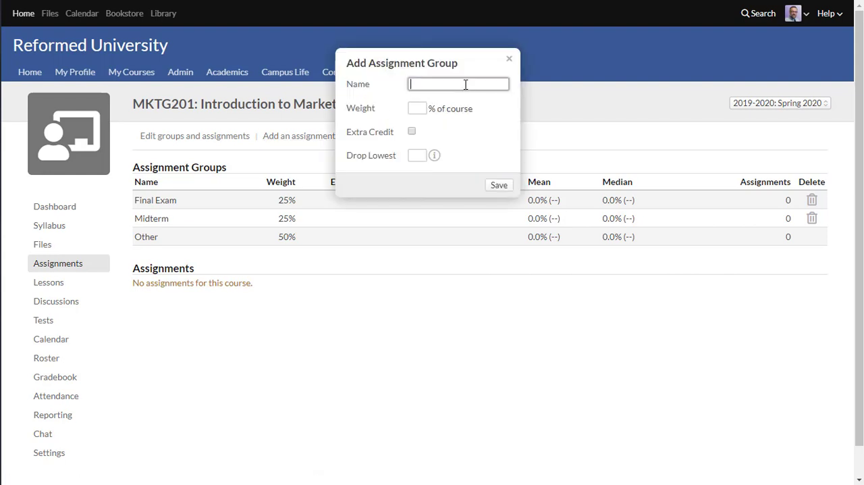
pyautogui.write('Papers')
pyautogui.click(416, 108)
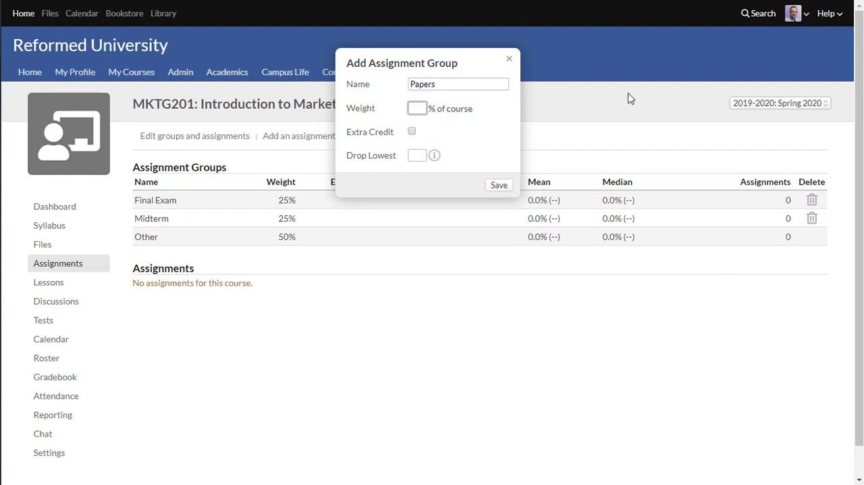
pyautogui.write('25')
pyautogui.click(499, 186)
# Add an assignment group named "Participation" weighted at 10% of the course
pyautogui.click(301, 140)
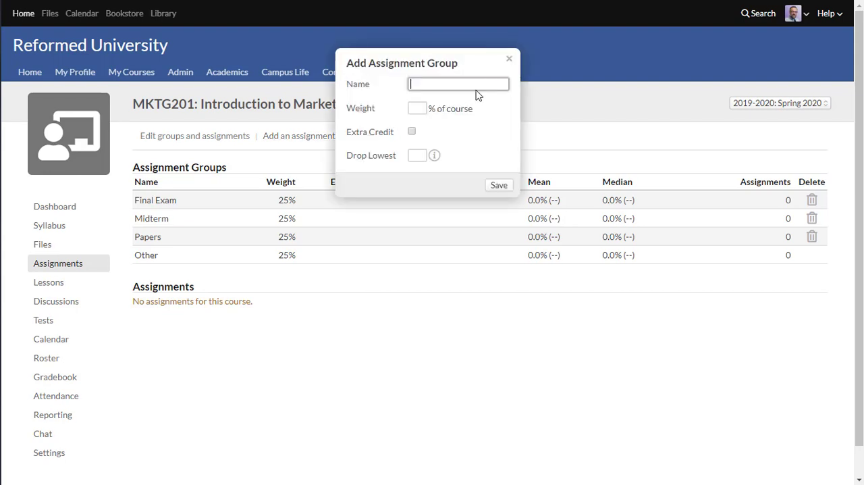
pyautogui.write('Participation')
pyautogui.click(420, 108)
pyautogui.write('10')
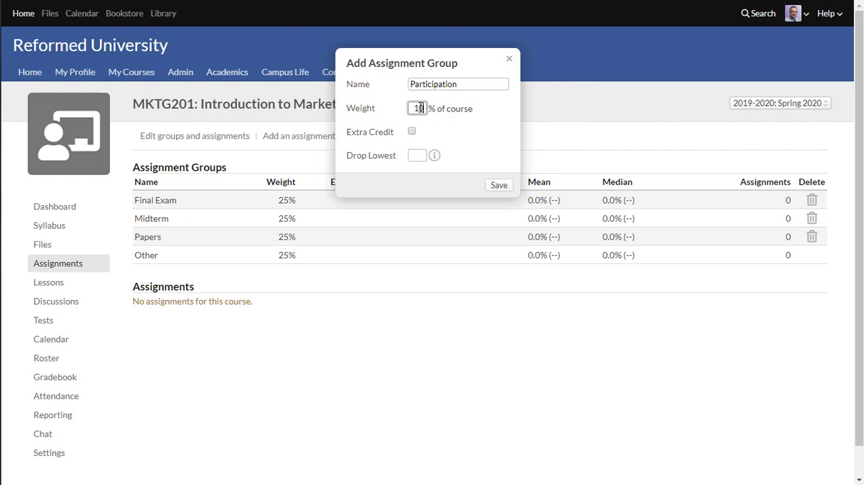
pyautogui.click(498, 189)
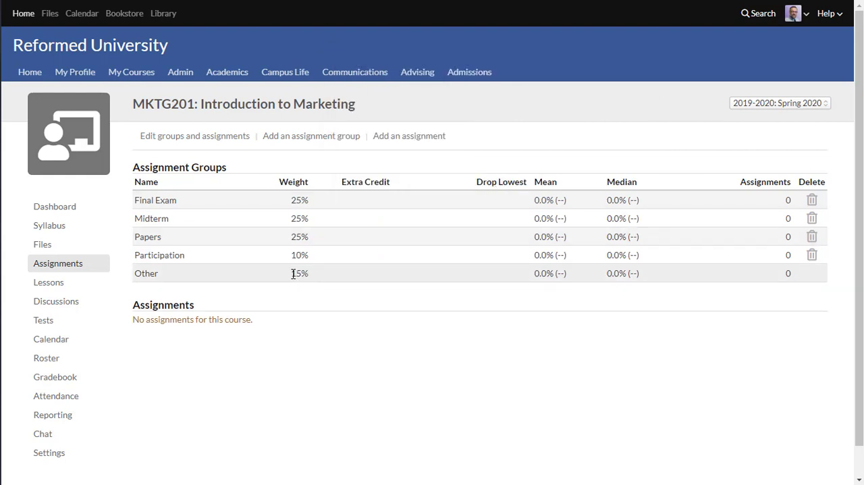
# Add an assignment group named "Exercises" weighted at 15% of the course, and review all groups in edit mode
pyautogui.moveTo(291, 273); pyautogui.dragTo(312, 275)
pyautogui.click(312, 140)
pyautogui.write('Ex')
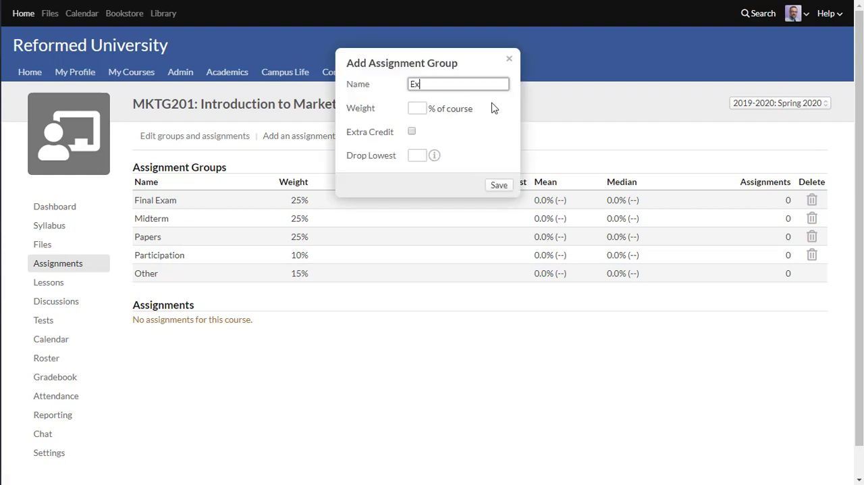
pyautogui.write('ercises')
pyautogui.click(418, 108)
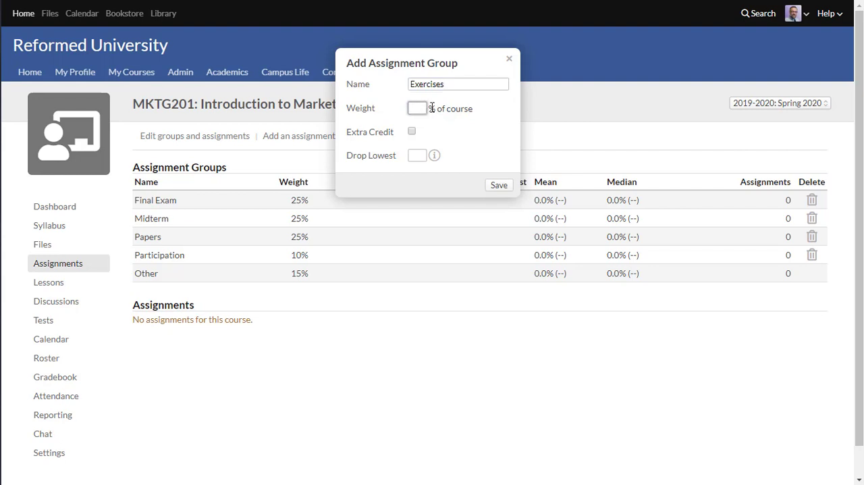
pyautogui.write('15')
pyautogui.click(497, 189)
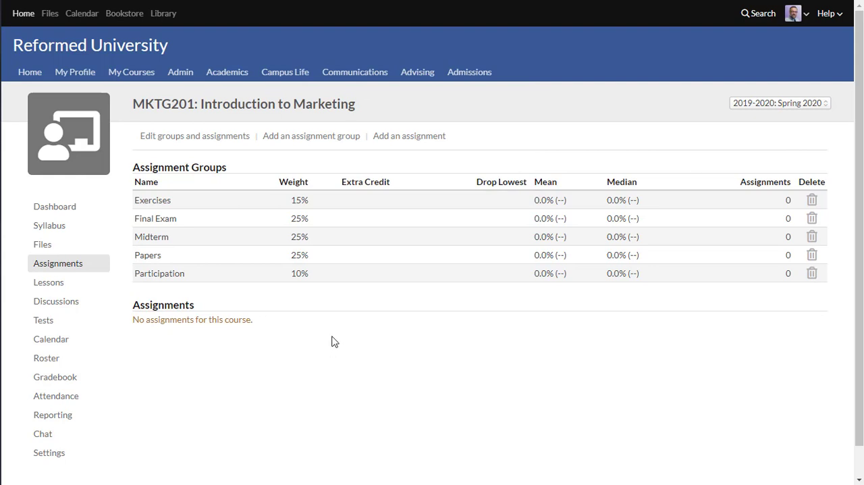
pyautogui.click(186, 141)
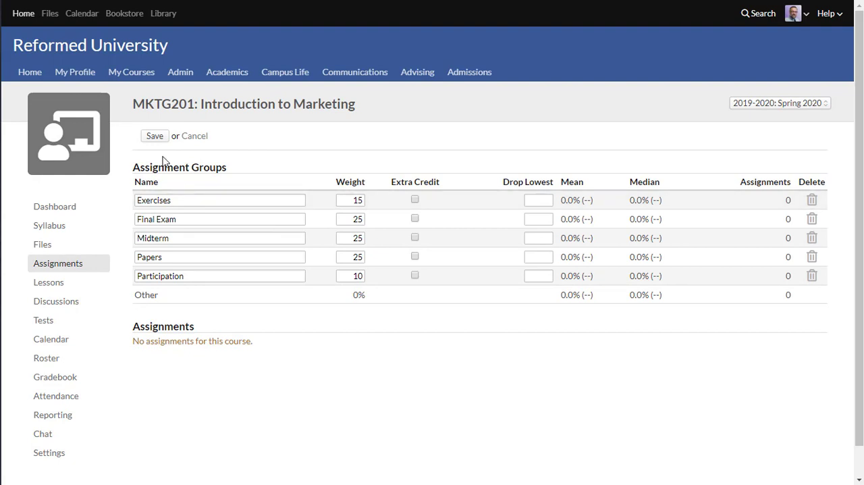
pyautogui.click(155, 137)
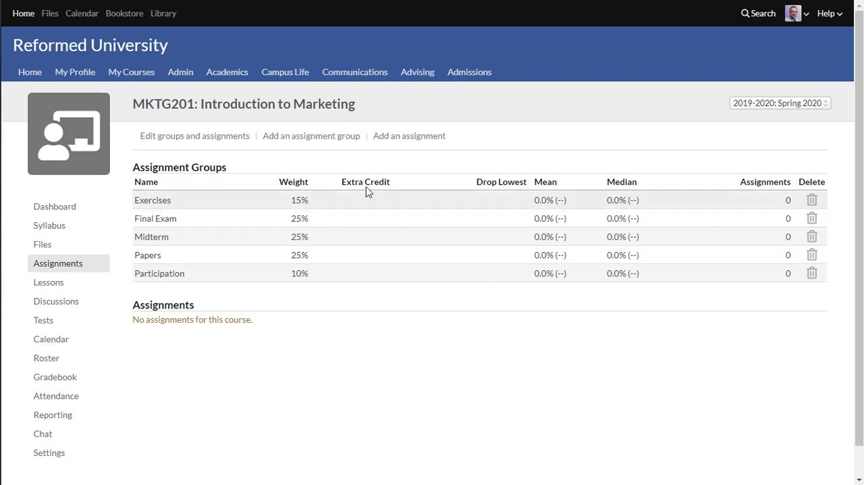
# Add a published grade-only assignment named "Paper 1" worth 100 points in the Papers group, with no rubric
pyautogui.click(412, 139)
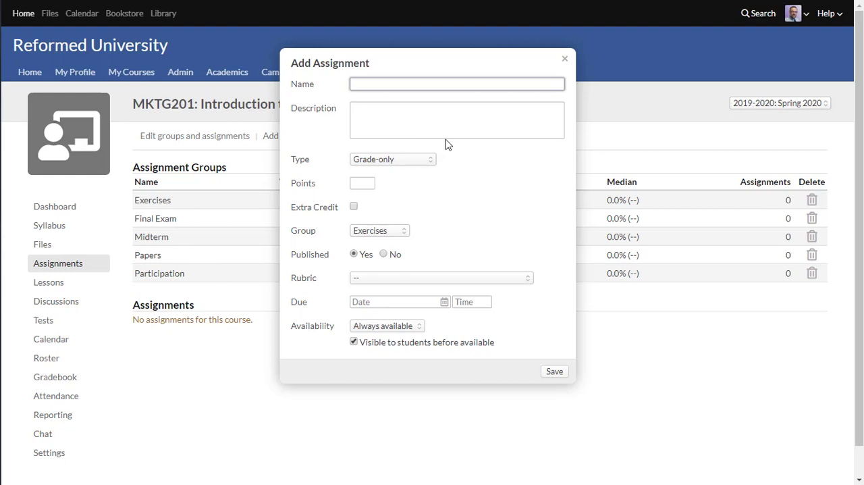
pyautogui.write('Paper 1')
pyautogui.click(361, 183)
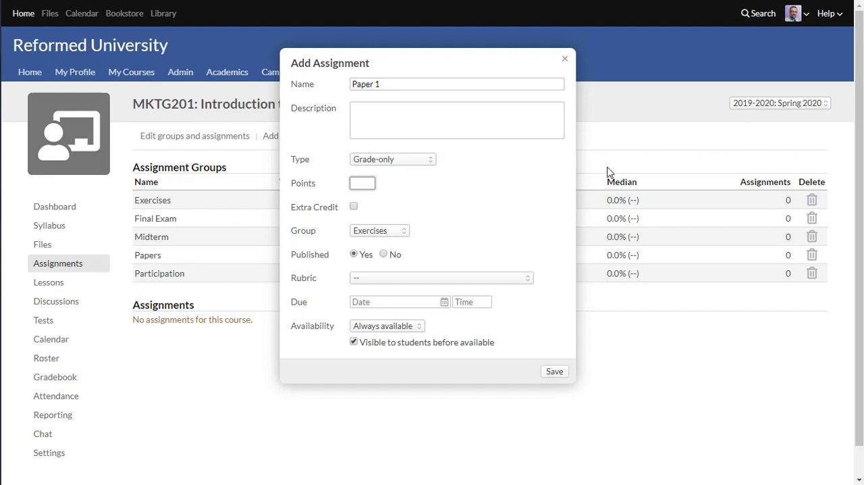
pyautogui.write('100')
pyautogui.click(457, 203)
pyautogui.click(380, 233)
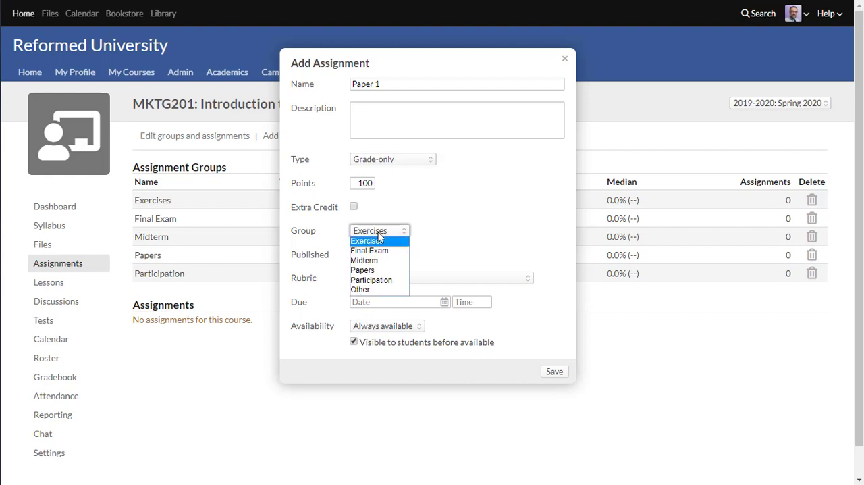
pyautogui.click(380, 271)
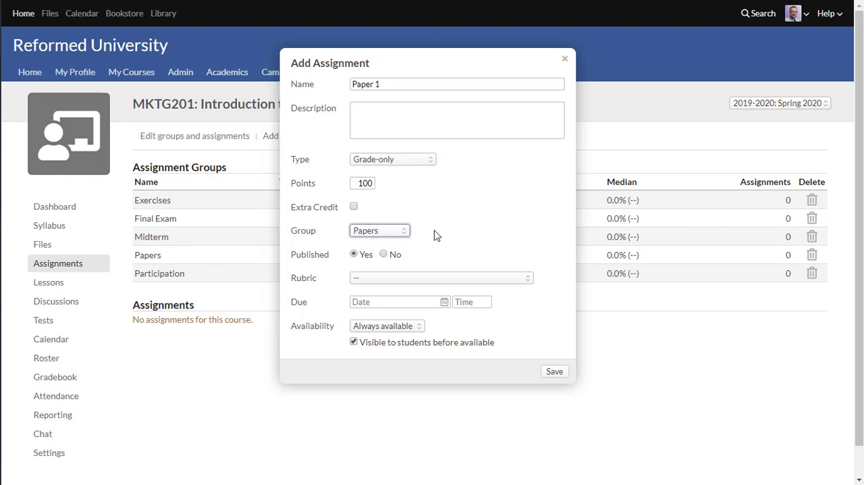
pyautogui.click(400, 282)
pyautogui.click(400, 284)
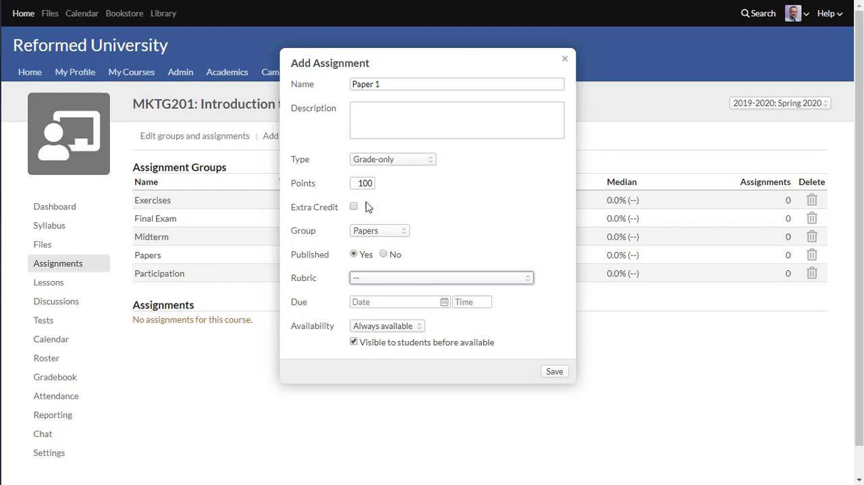
pyautogui.click(554, 375)
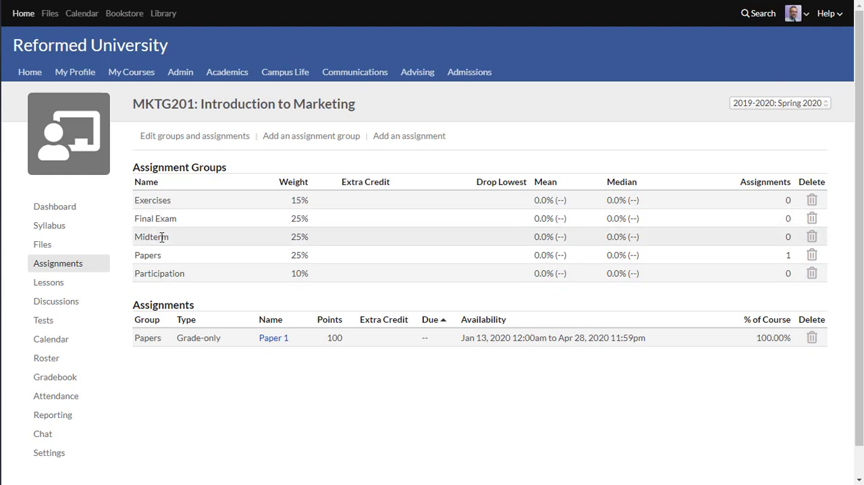
# Add a grade-only assignment named "Midterm Exam" worth 100 points in the Midterm group
pyautogui.click(409, 137)
pyautogui.write('M')
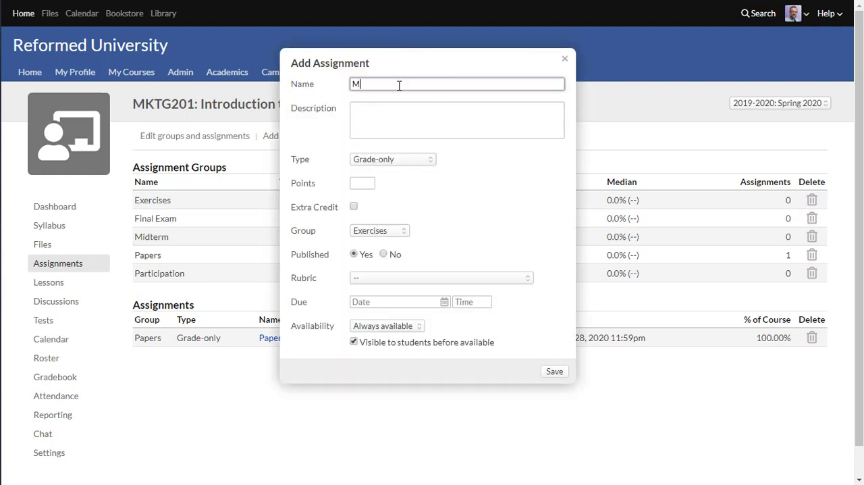
pyautogui.write('idterm Exam')
pyautogui.click(361, 181)
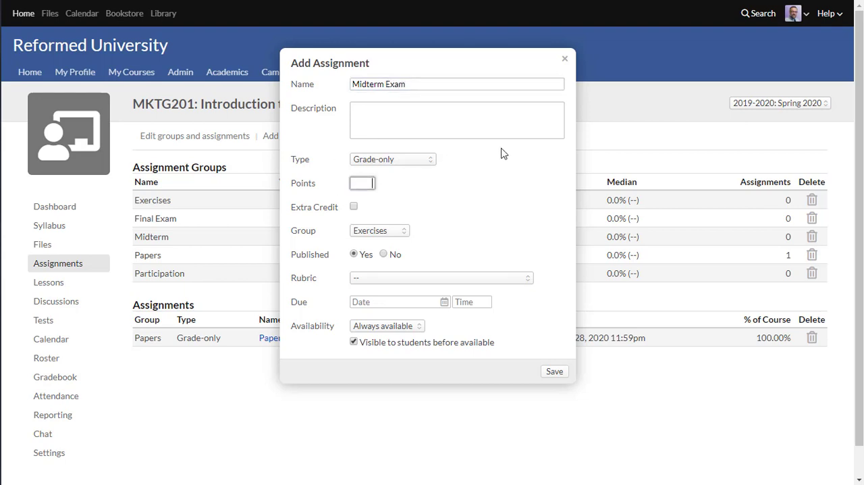
pyautogui.write('100')
pyautogui.click(460, 216)
pyautogui.click(367, 233)
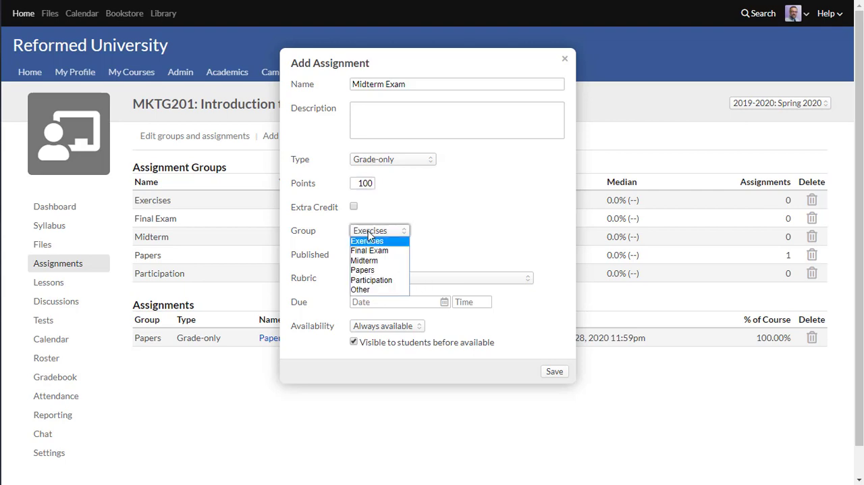
pyautogui.click(370, 264)
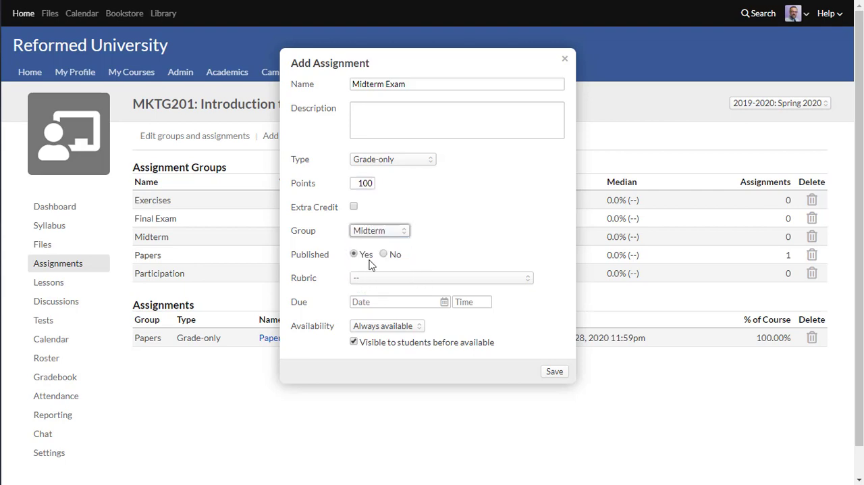
pyautogui.click(457, 234)
pyautogui.click(556, 373)
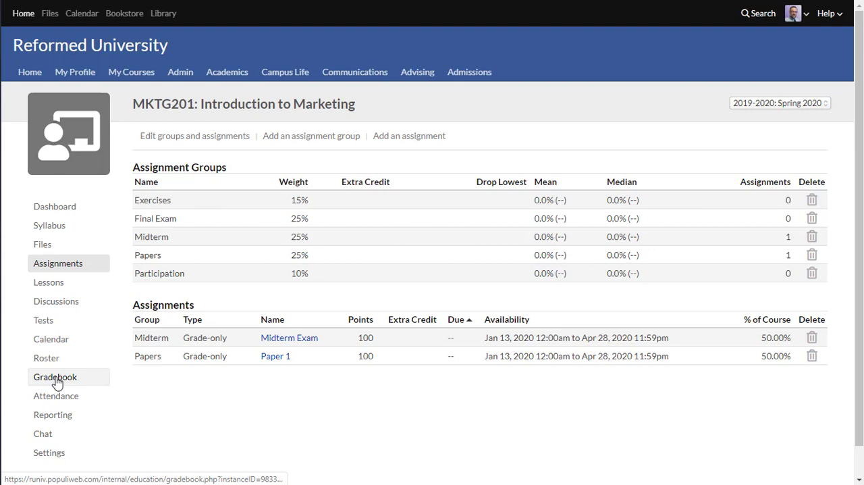
# In the gradebook, grade the student 100 on Paper 1 and 70 on the Midterm Exam, and save the grades
pyautogui.click(56, 381)
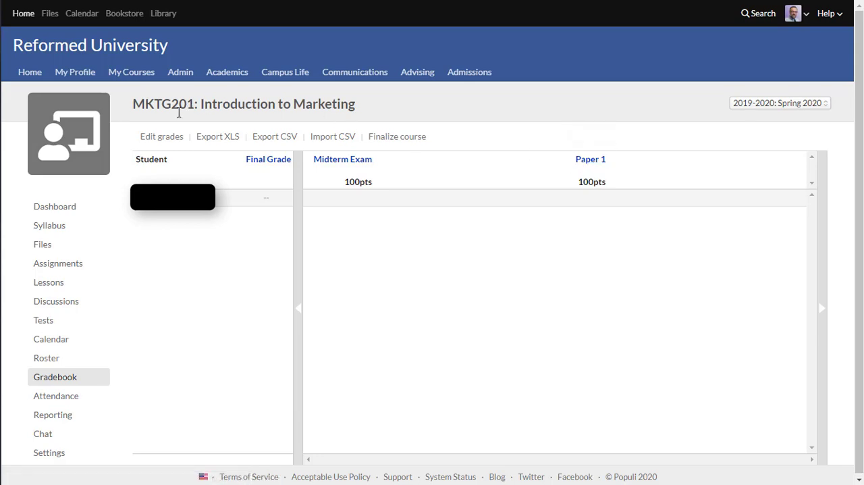
pyautogui.click(161, 144)
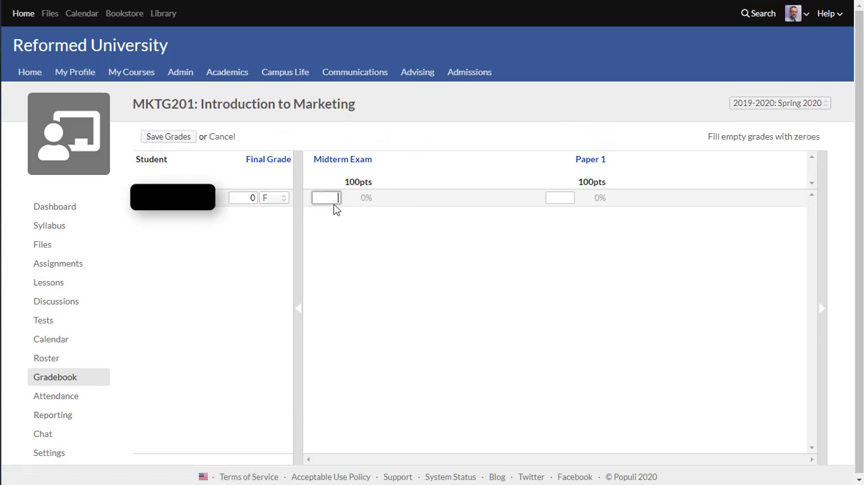
pyautogui.click(558, 199)
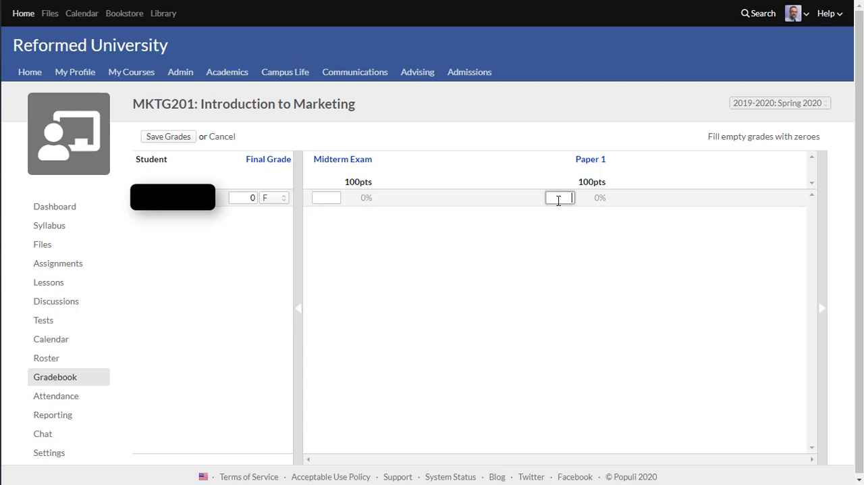
pyautogui.write('100')
pyautogui.click(492, 305)
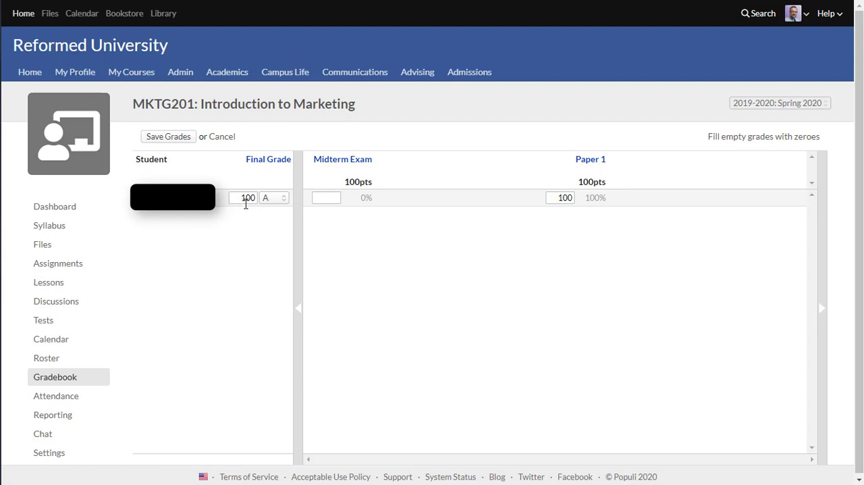
pyautogui.click(331, 198)
pyautogui.write('70')
pyautogui.click(167, 139)
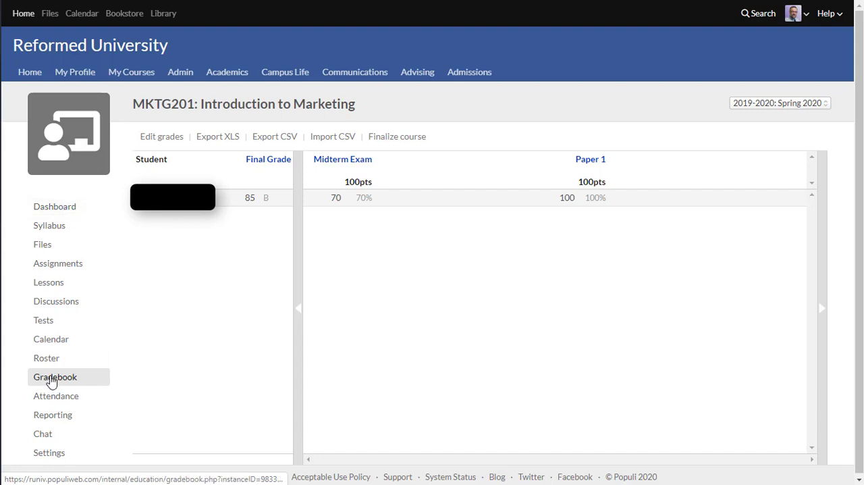
# Check the assignment groups' averages and the assignments' share of the course, and review the student's grades in the gradebook's edit mode
pyautogui.click(55, 266)
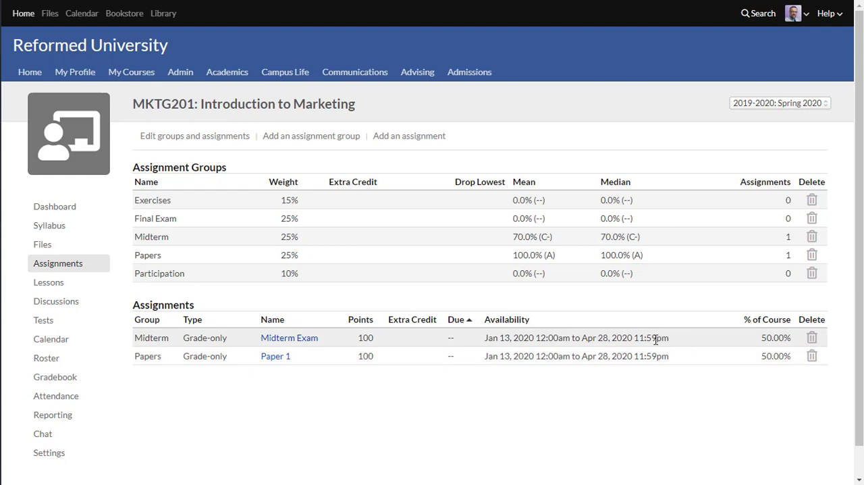
pyautogui.click(64, 382)
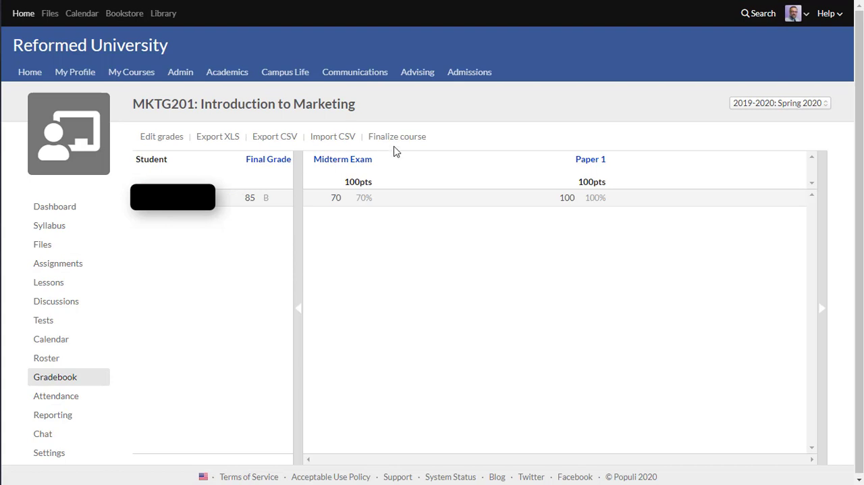
pyautogui.click(161, 137)
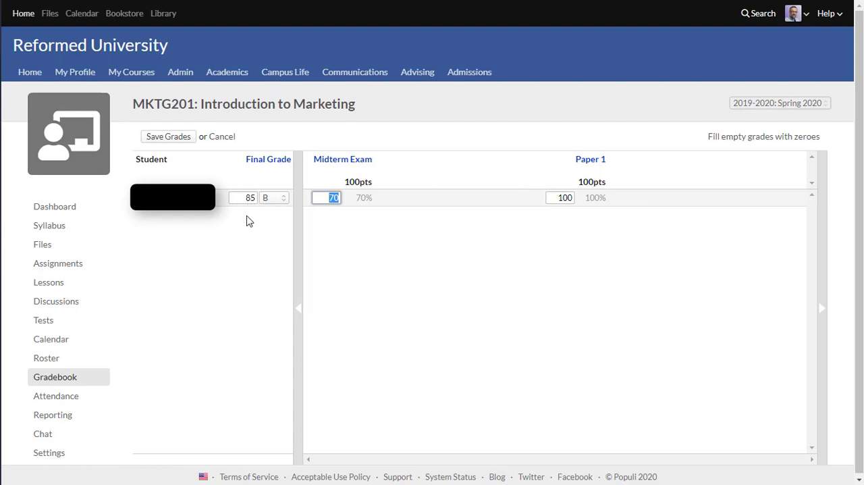
pyautogui.click(160, 143)
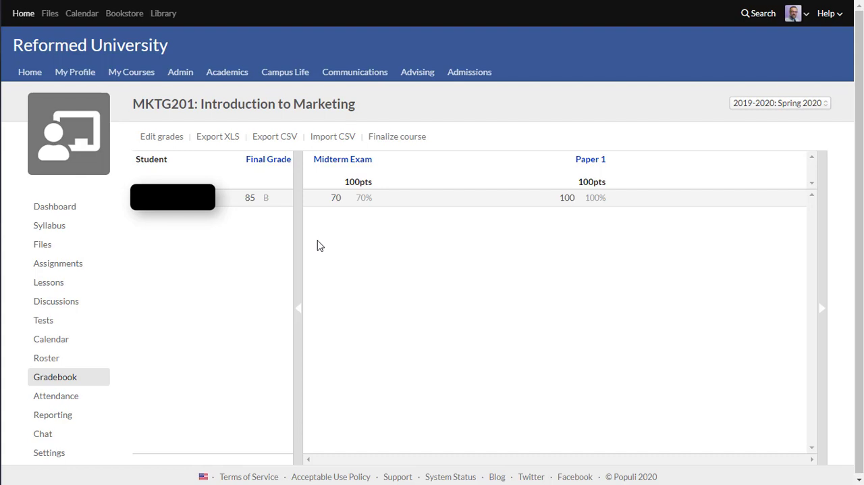
# Review the course dashboard, the syllabus with its assignment group weights, the assignments list and the attendance calendar
pyautogui.click(51, 210)
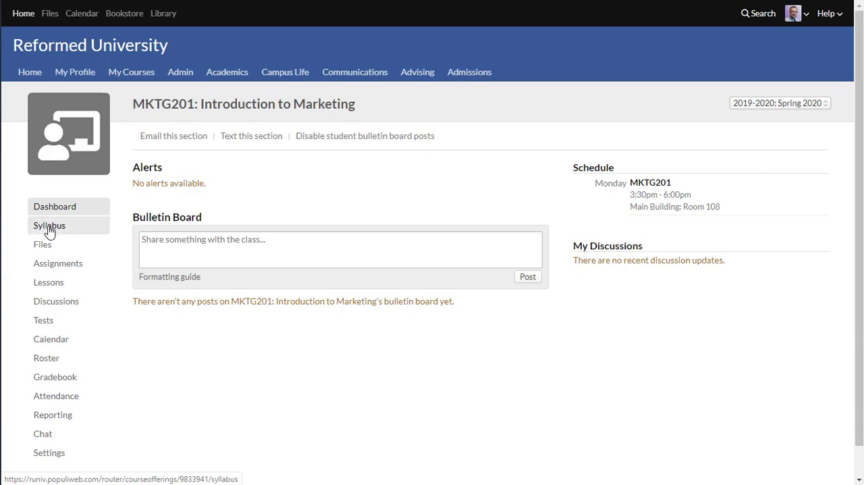
pyautogui.click(48, 226)
pyautogui.scroll(-5, 476, 287)
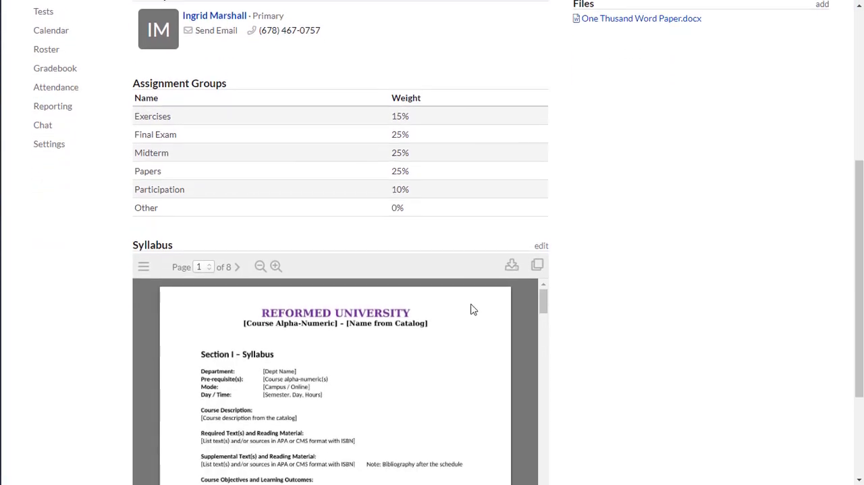
pyautogui.scroll(5, 471, 308)
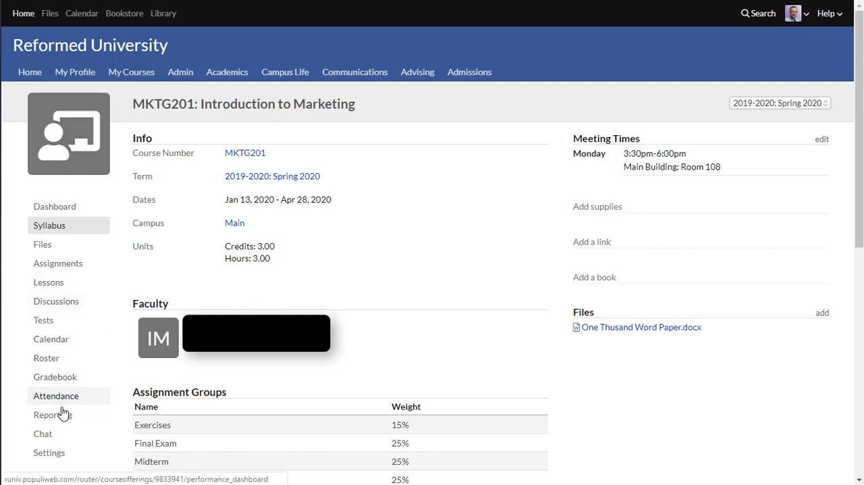
pyautogui.click(58, 263)
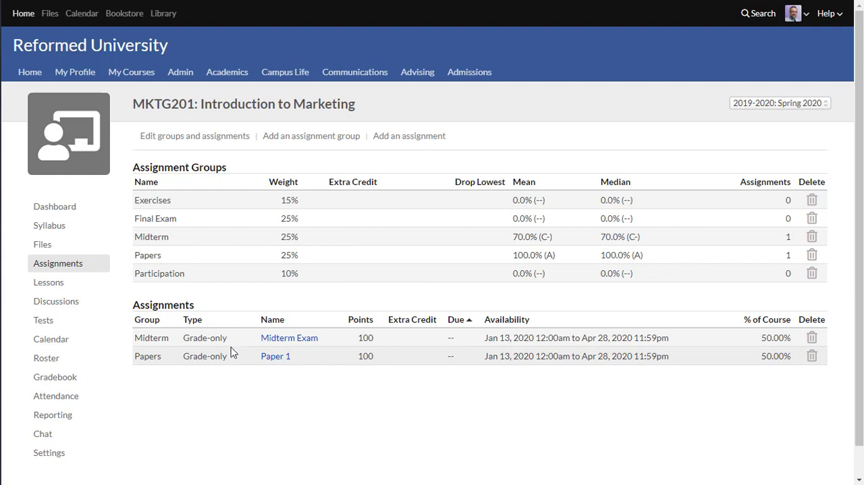
pyautogui.click(50, 403)
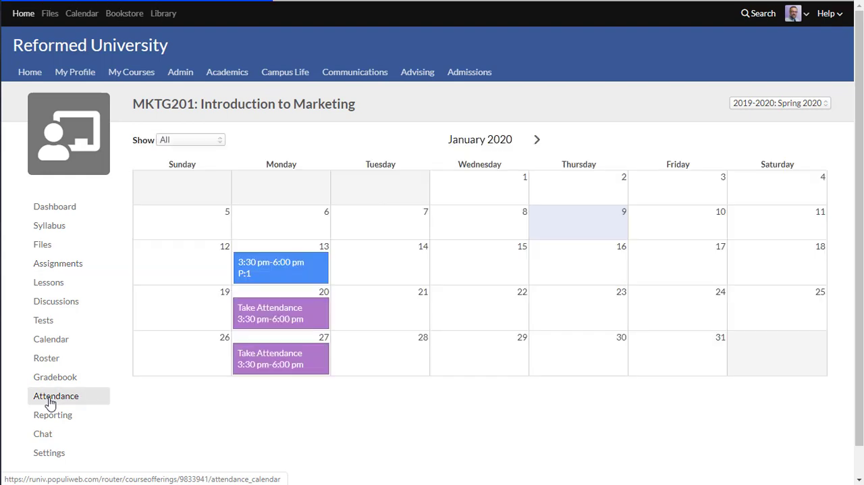